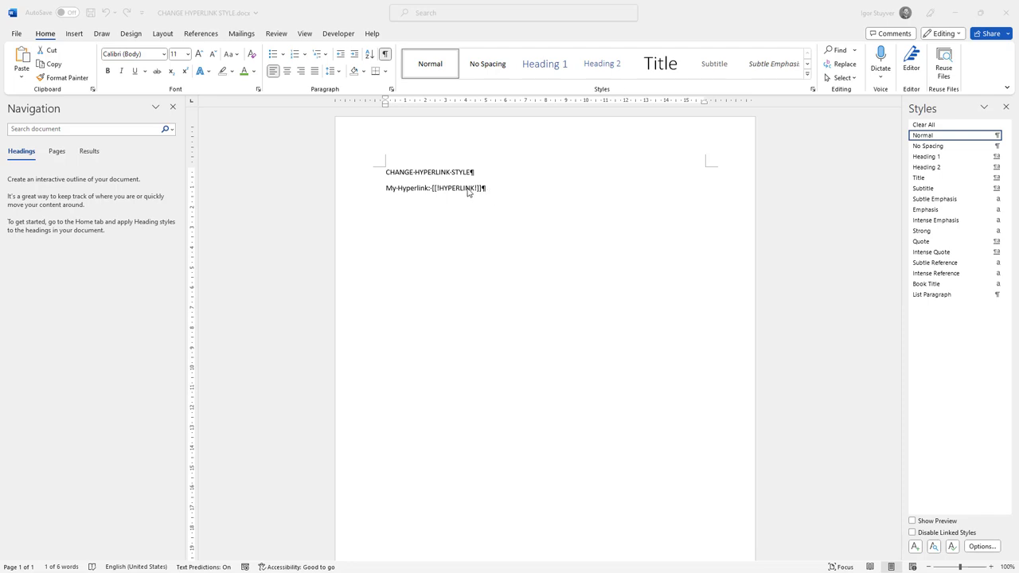
- Select the [[!HYPERLINK!]] merge field on the My Hyperlink line, then move to the browser
drag(483, 190, 434, 191)
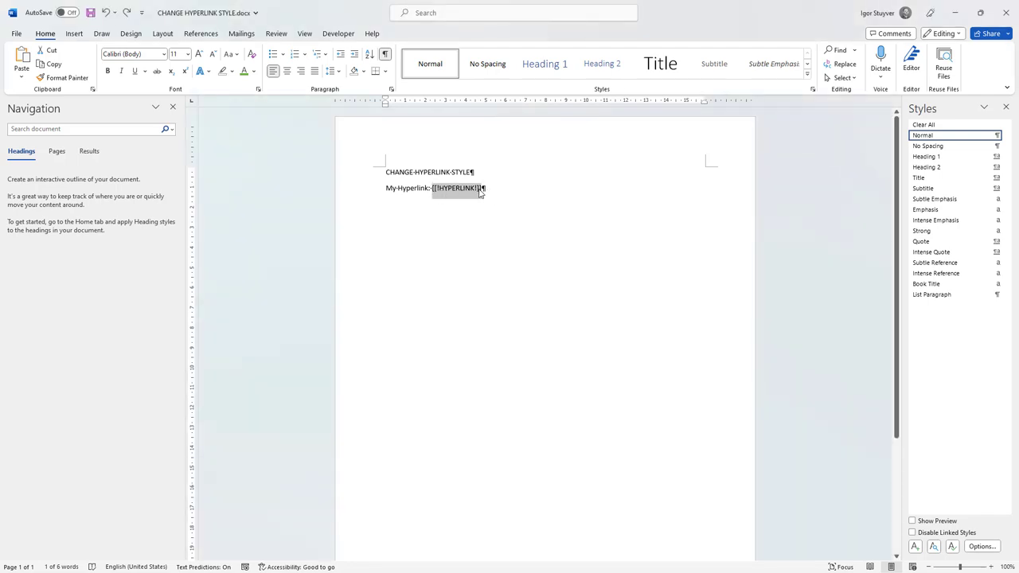
key(ctrl+k)
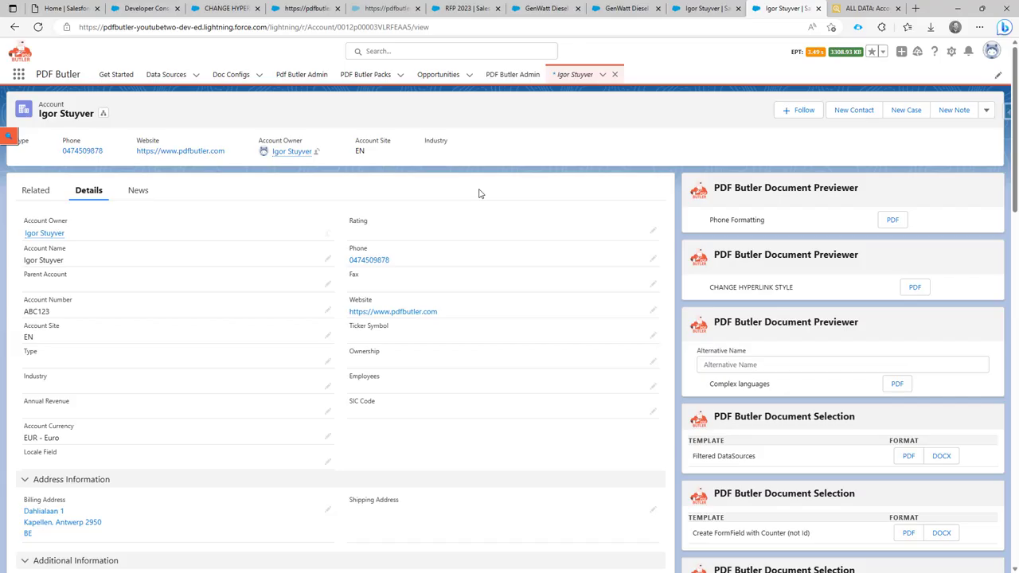
- Review the PDF Butler HYPERLINK config linking the Account Website as 'My Website', then return to Word
click(286, 8)
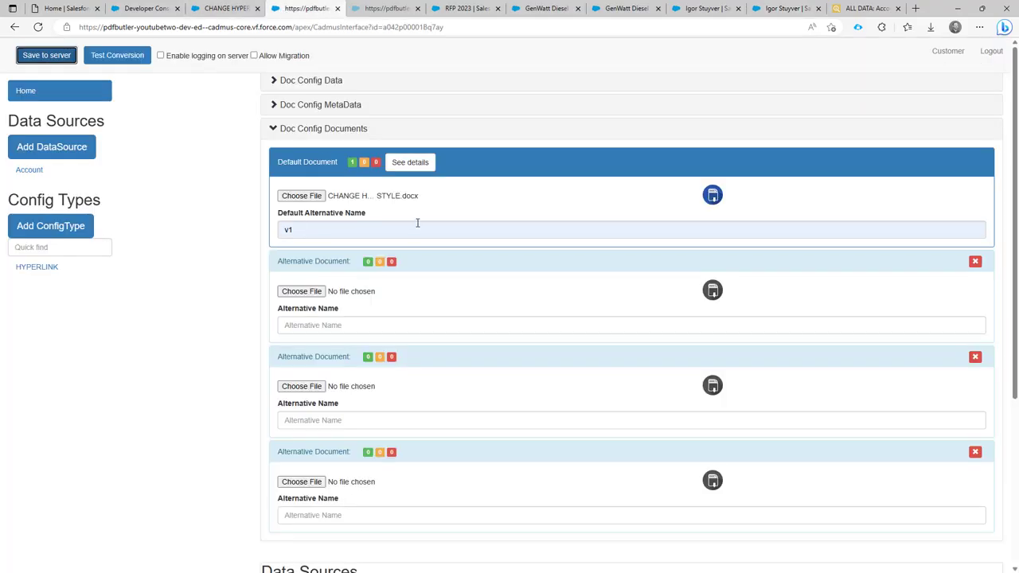
click(39, 269)
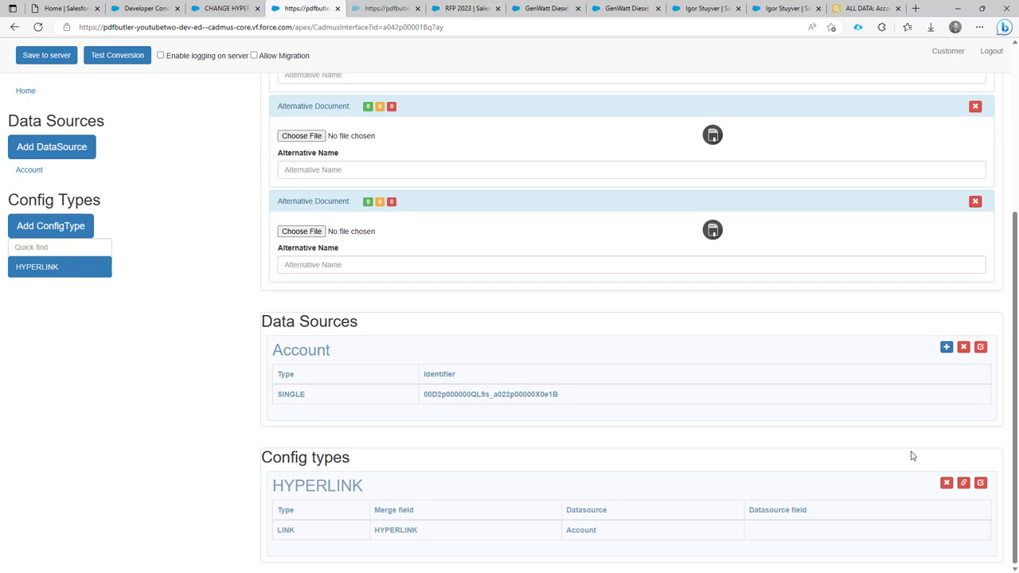
click(988, 484)
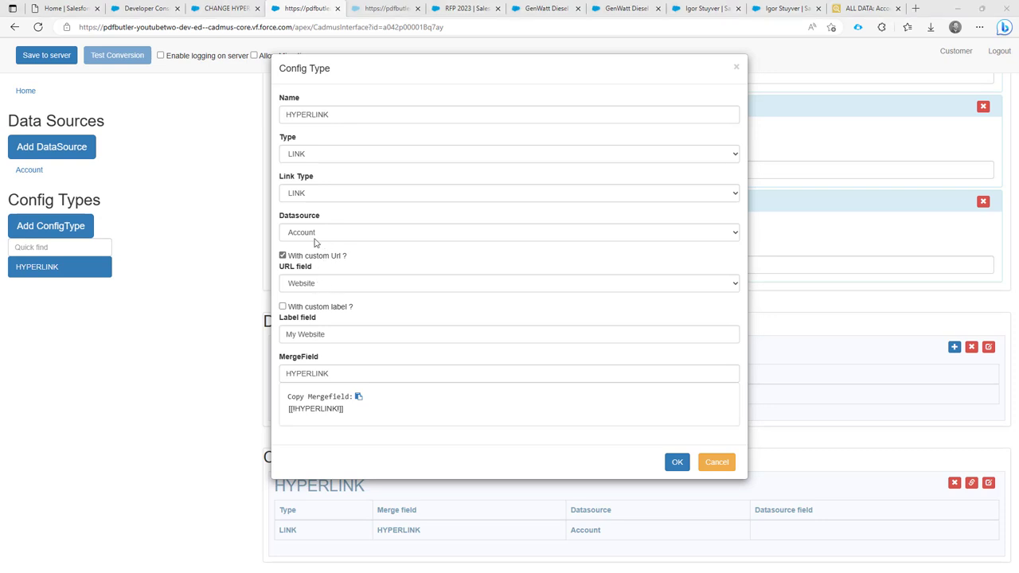
key(alt+Tab)
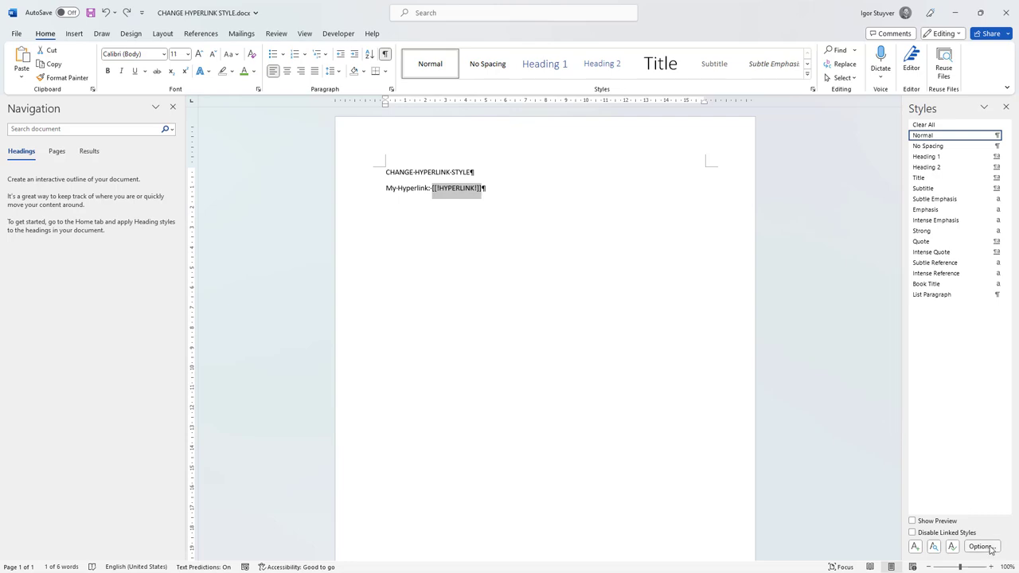
- Set the Styles pane options to list All styles rather than Recommended
click(986, 547)
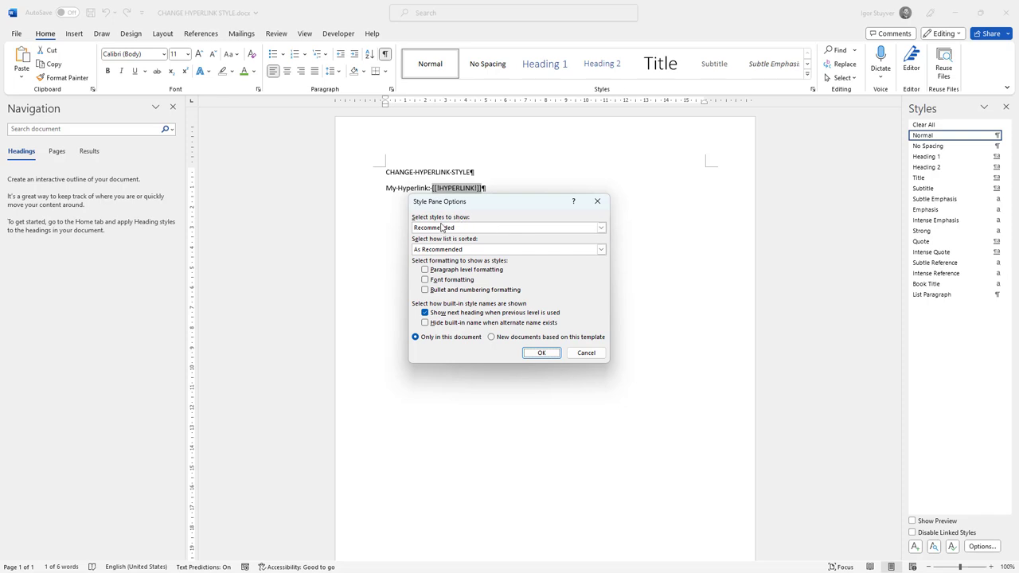
click(442, 229)
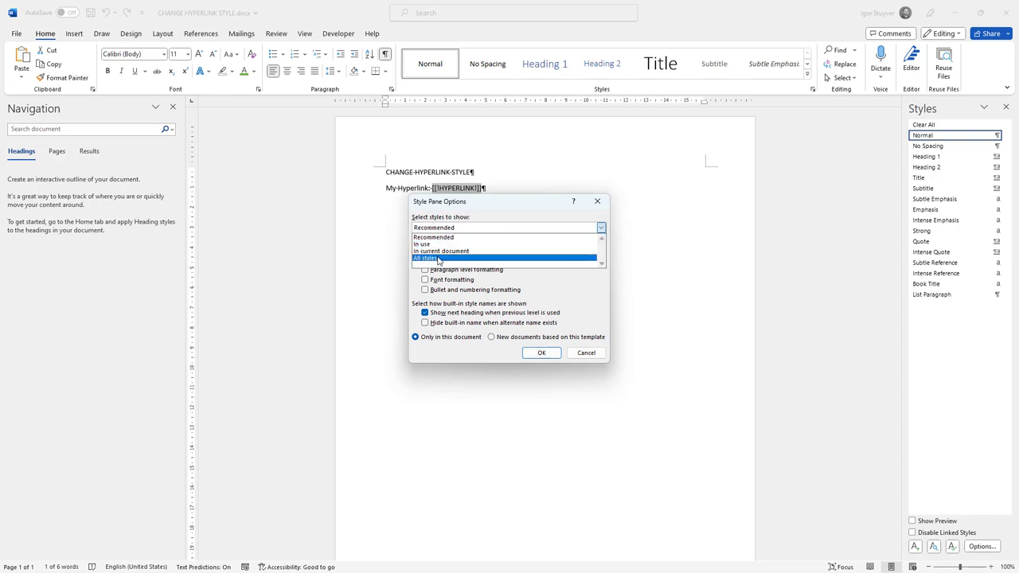
click(589, 353)
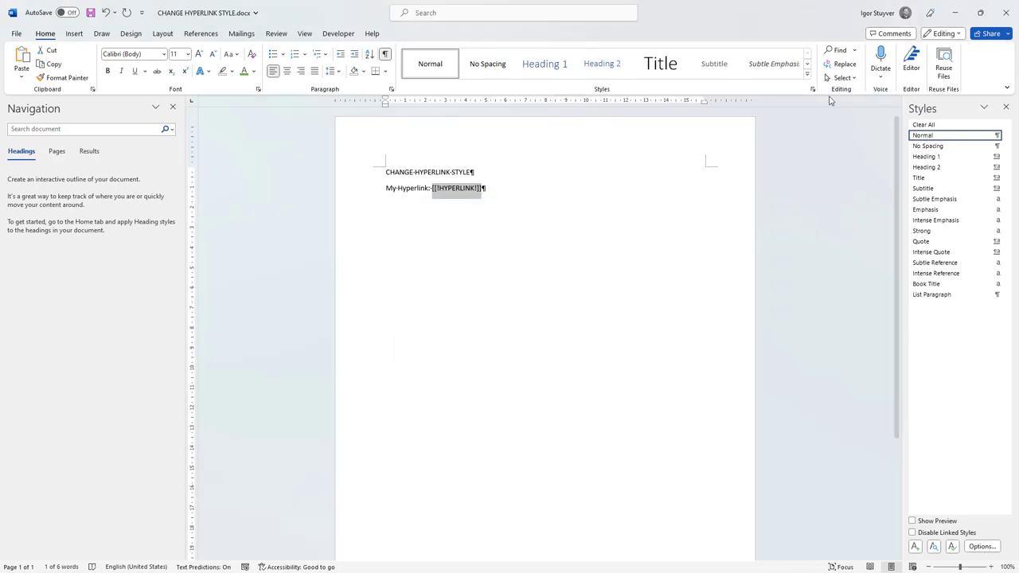
click(1006, 107)
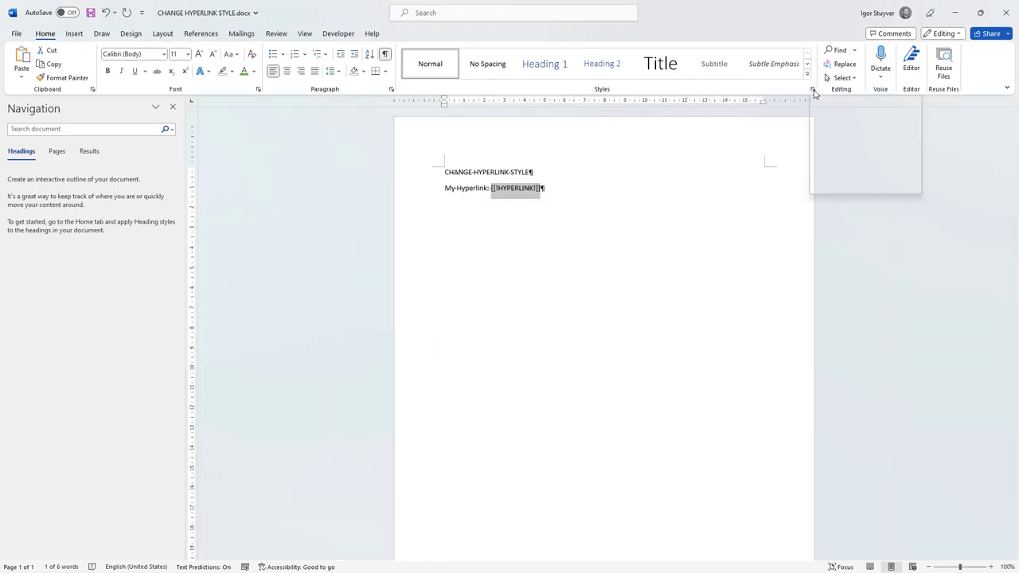
click(814, 93)
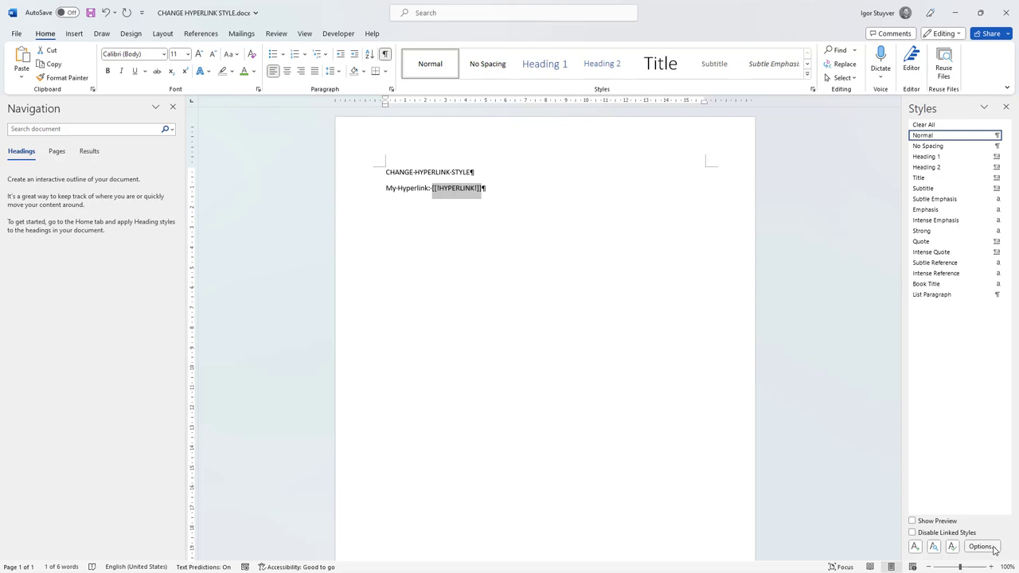
click(982, 548)
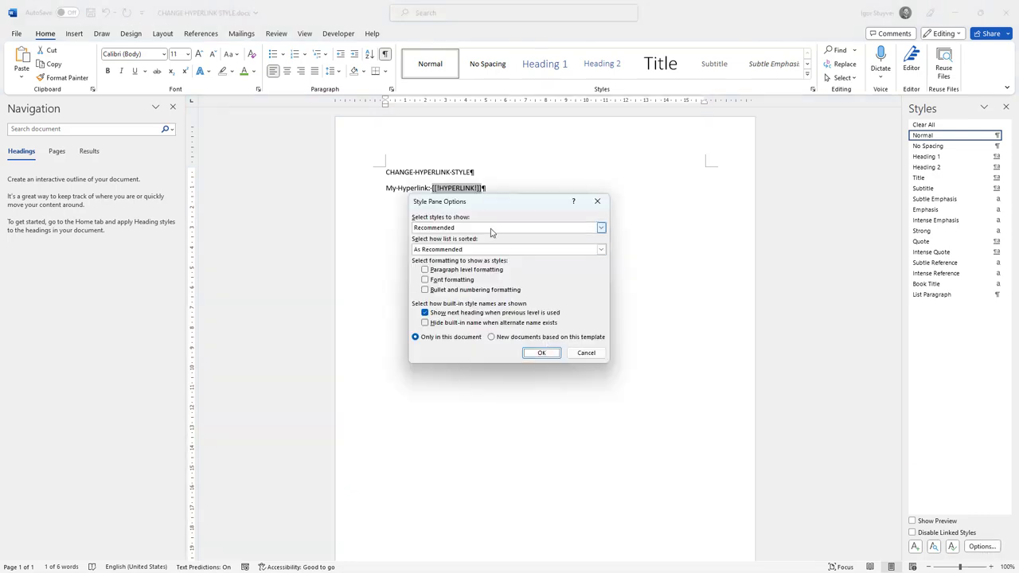
click(491, 232)
click(492, 262)
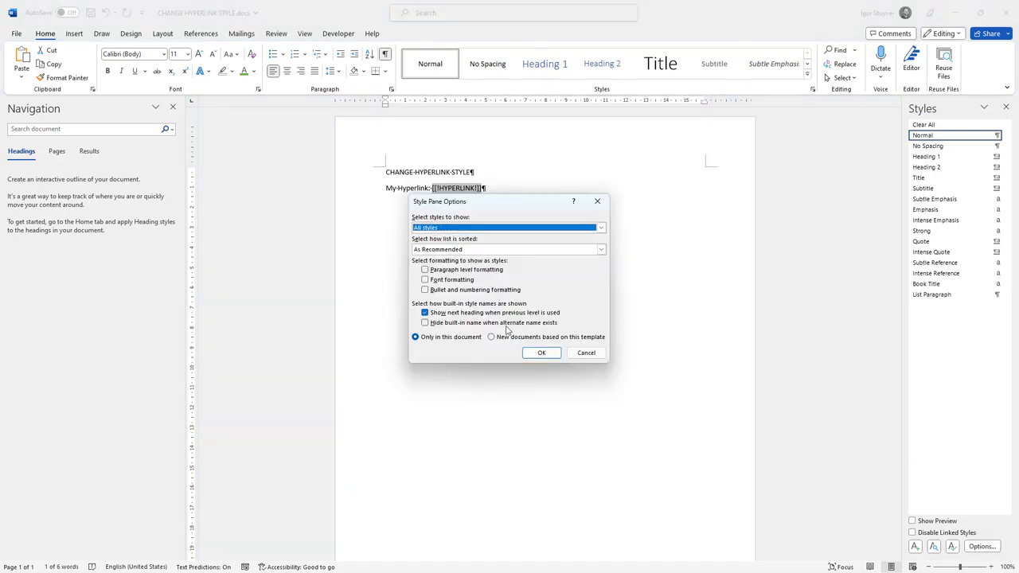
click(542, 353)
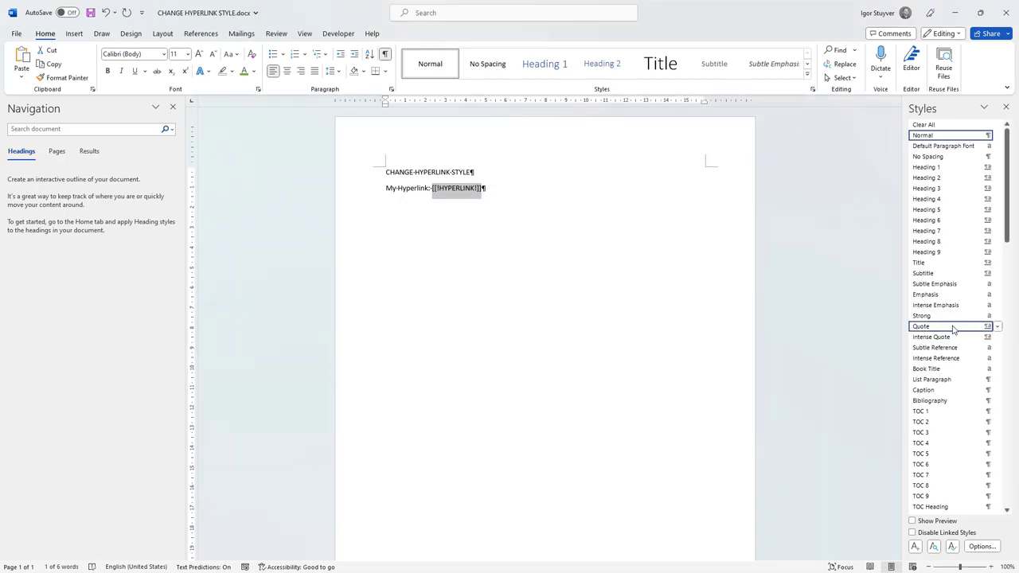
- Apply the Hyperlink style to the merge field, save the template, and switch to the browser
scroll(954, 329, down, 2)
scroll(953, 328, down, 3)
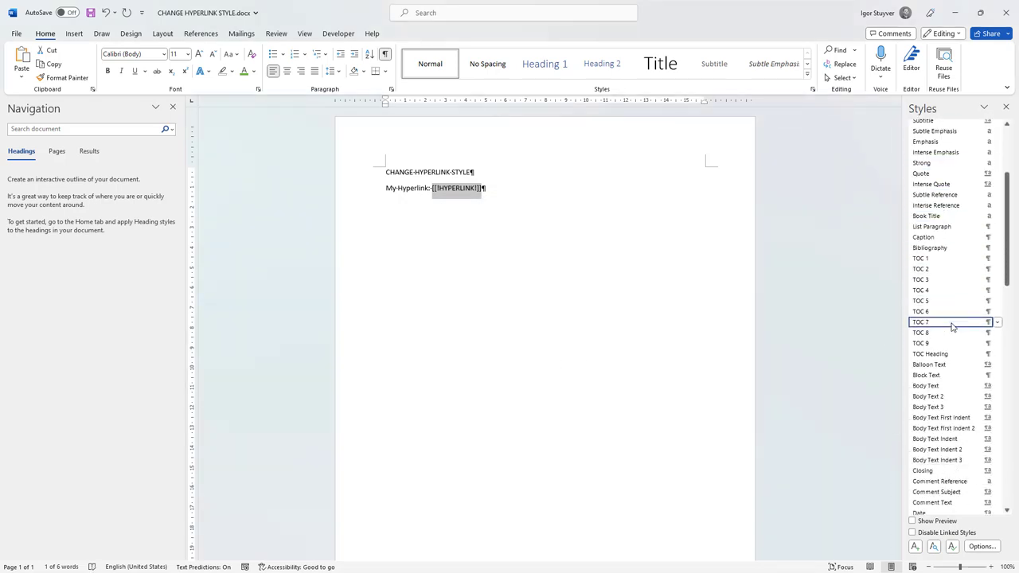
scroll(953, 326, down, 3)
scroll(954, 326, down, 3)
scroll(953, 326, down, 3)
scroll(953, 327, down, 2)
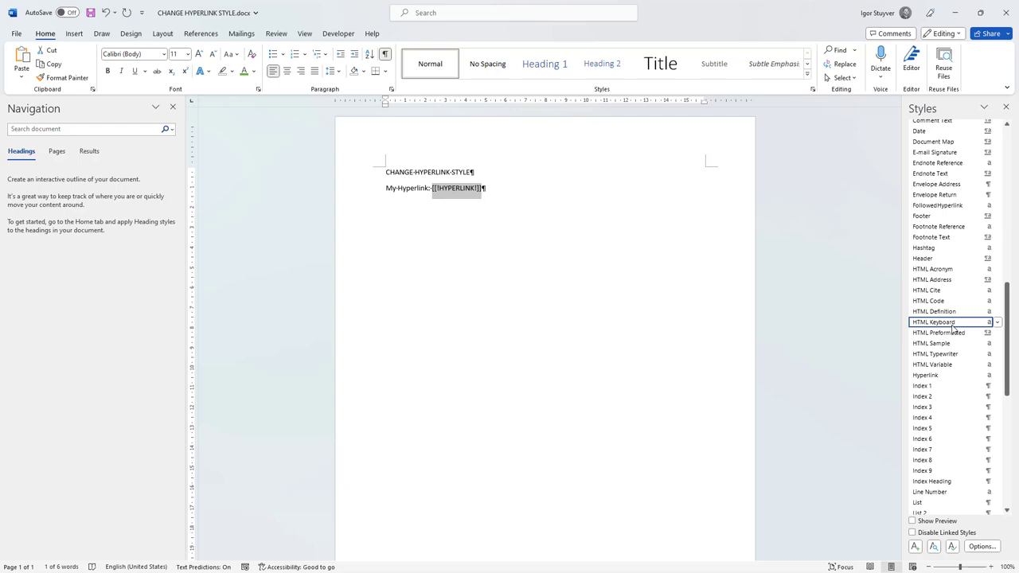
click(933, 379)
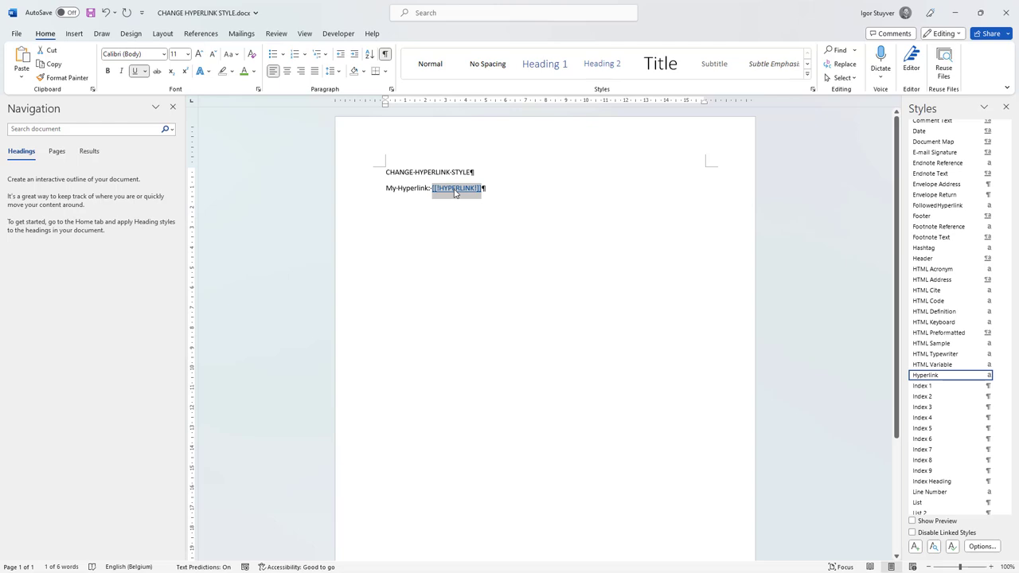
click(90, 13)
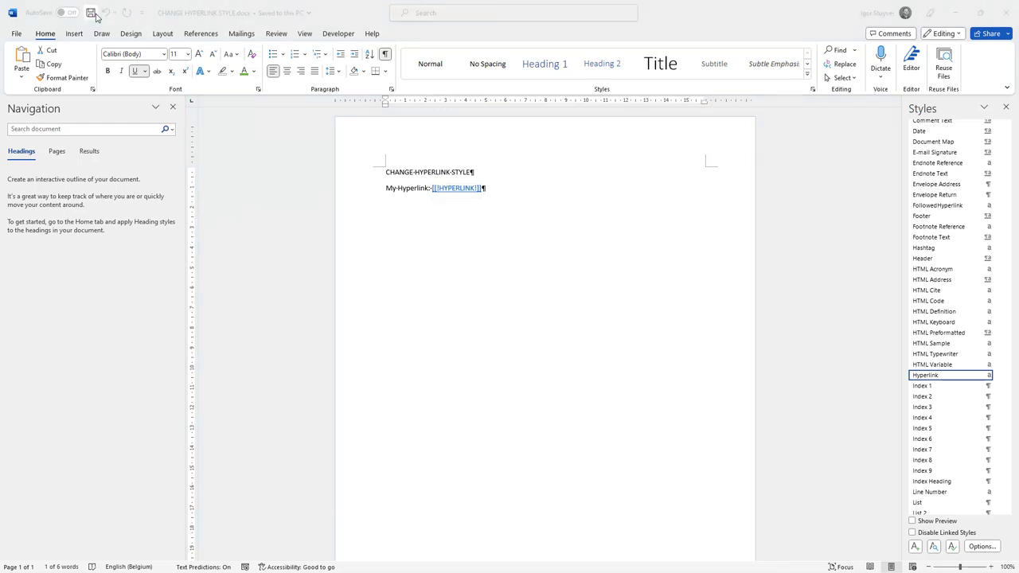
key(alt+Tab)
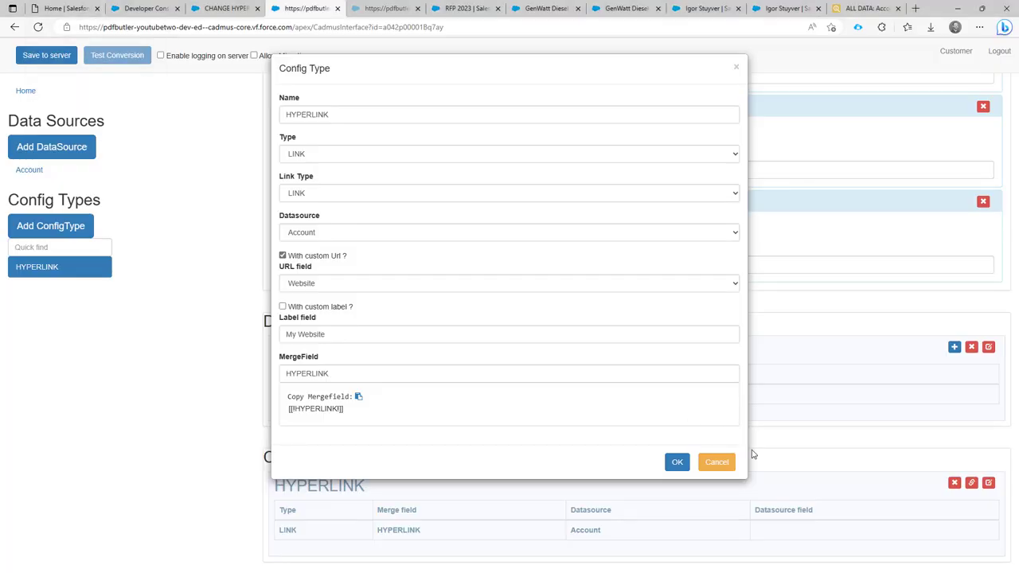
- Re-upload CHANGE HYPERLINK STYLE.docx from Downloads as the default document and save to server
click(716, 462)
scroll(458, 325, up, 3)
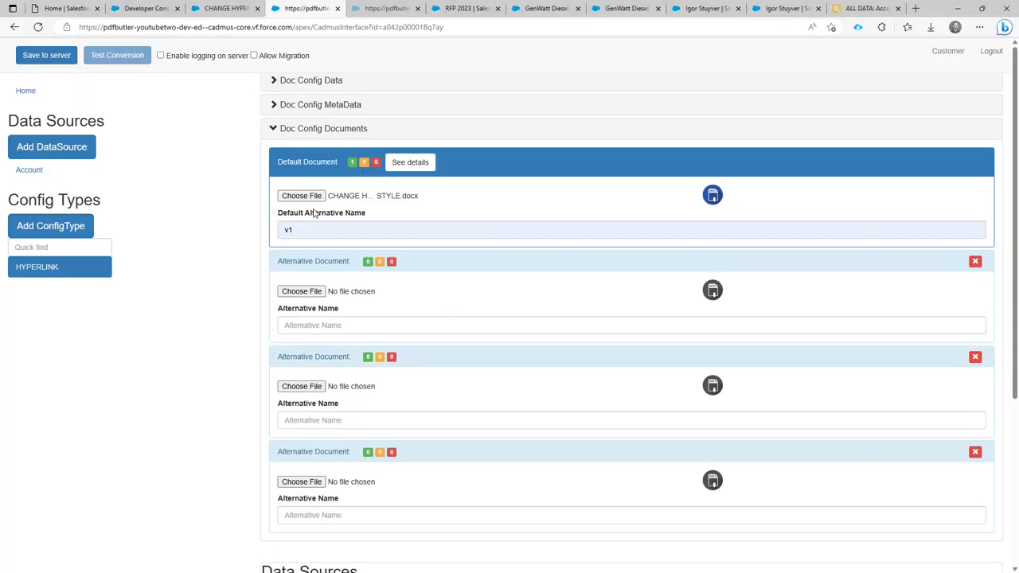
click(301, 194)
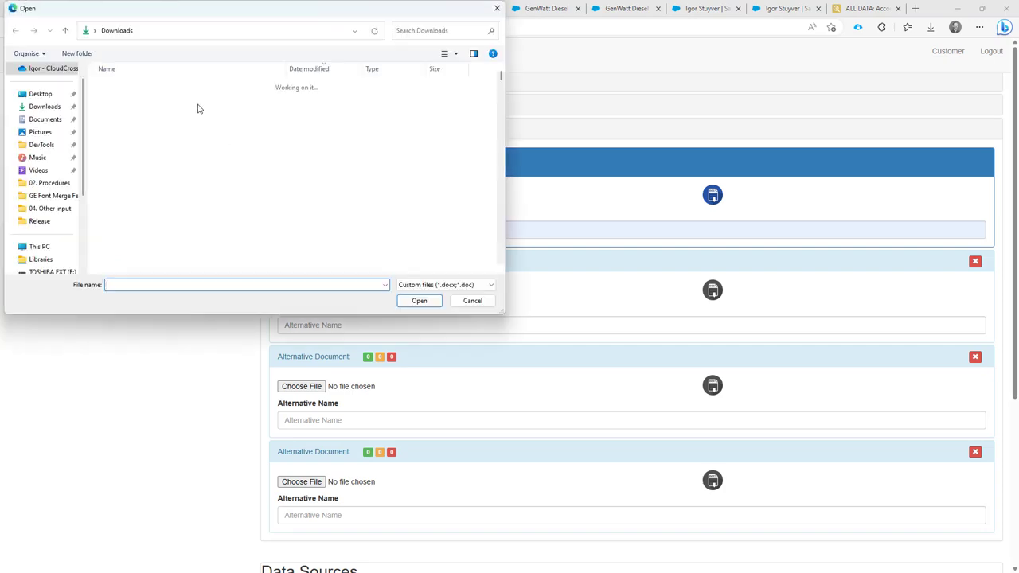
double_click(183, 100)
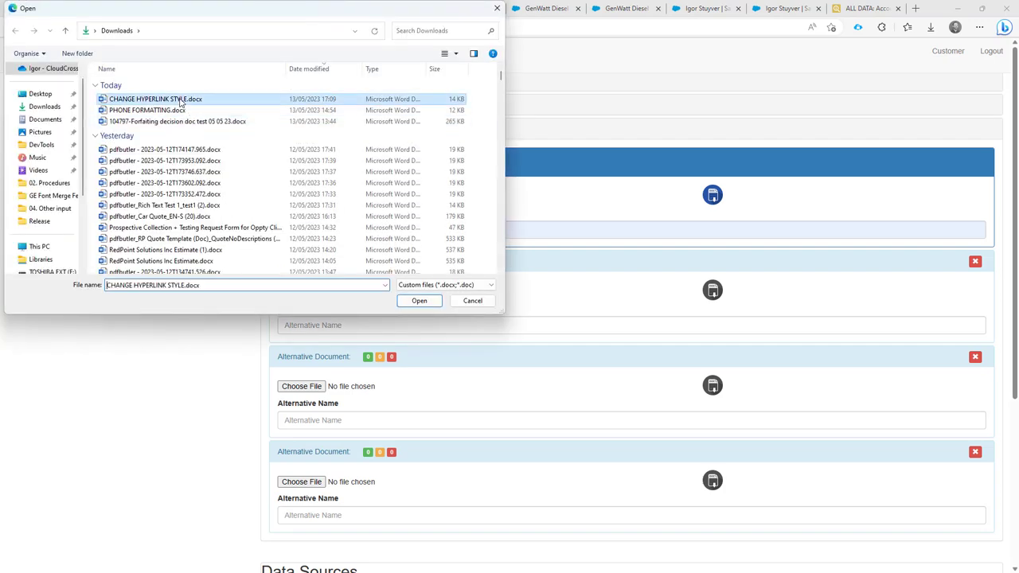
click(60, 57)
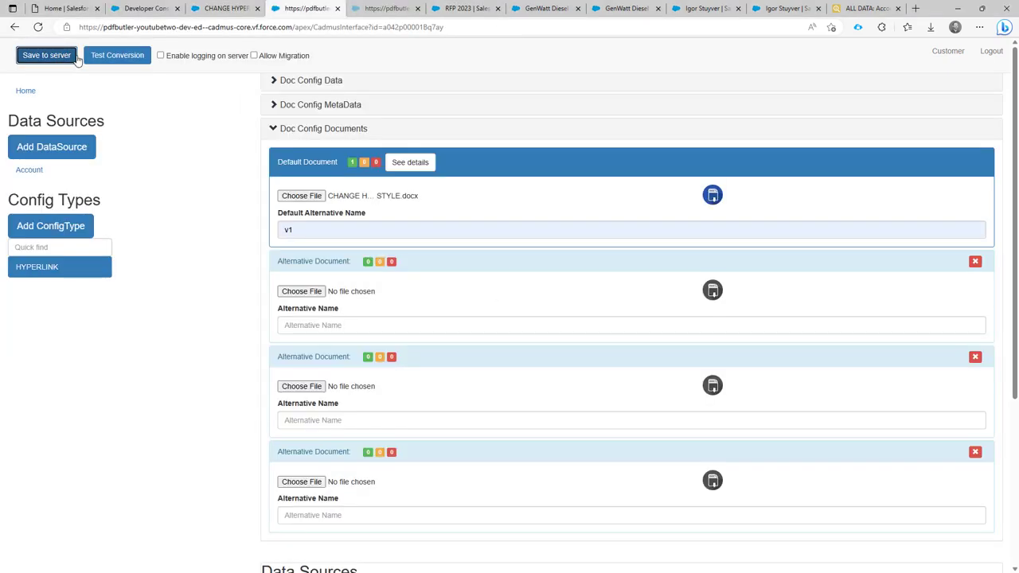
- Preview the CHANGE HYPERLINK STYLE PDF and open its My Website link in a new tab
click(768, 8)
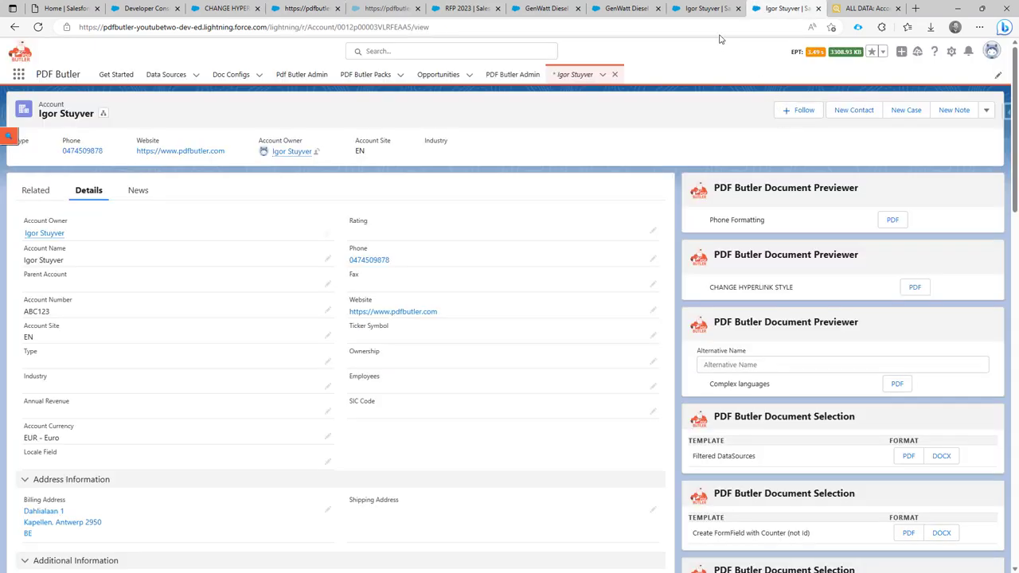
click(915, 288)
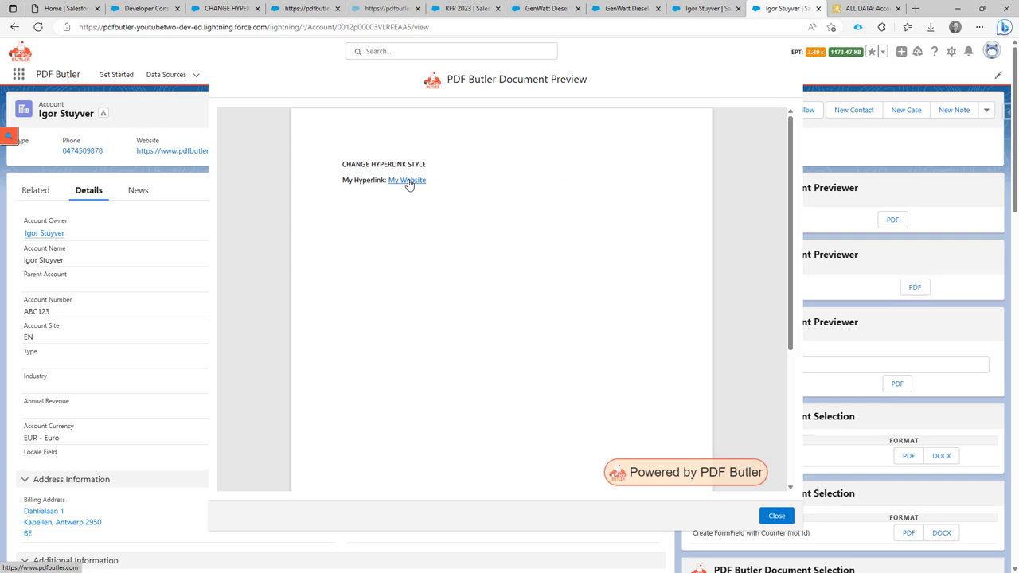
right_click(408, 182)
click(430, 210)
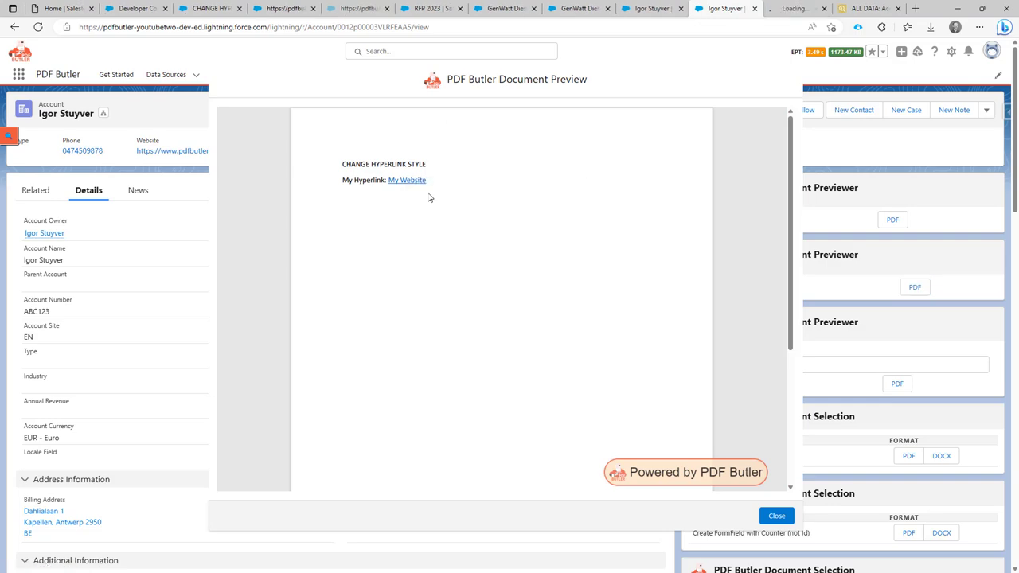
click(769, 8)
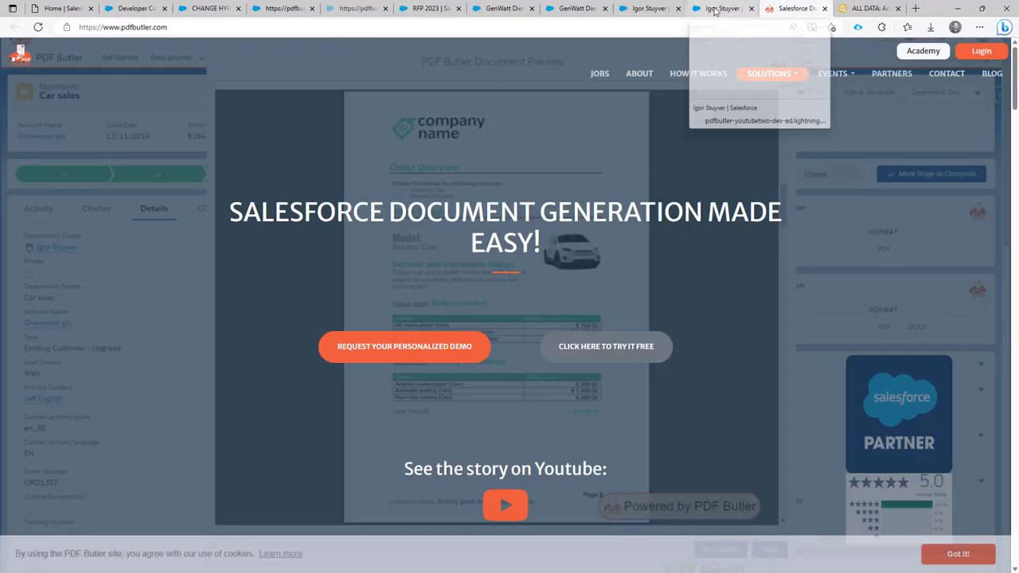
click(724, 9)
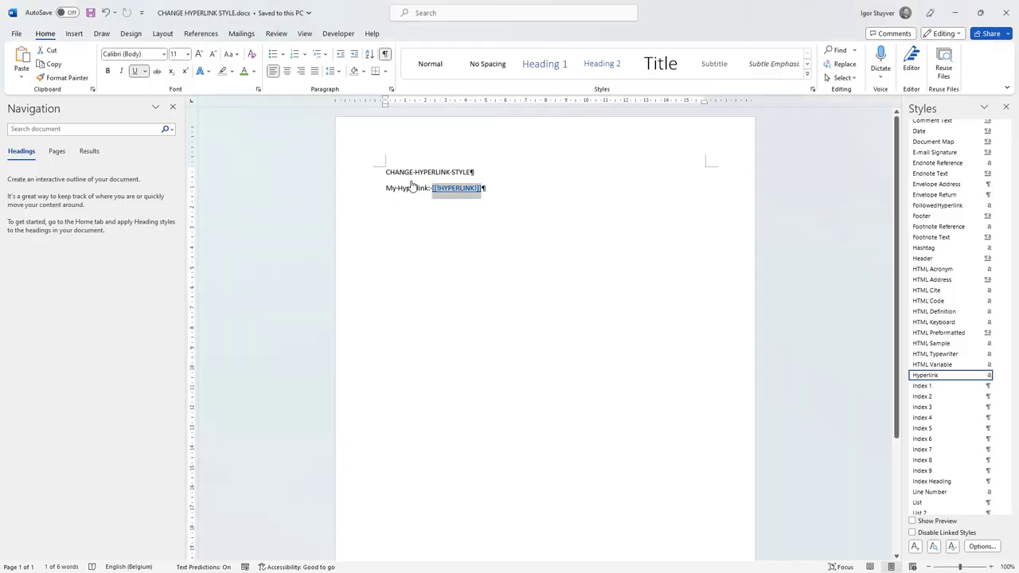
mouse_move(951, 375)
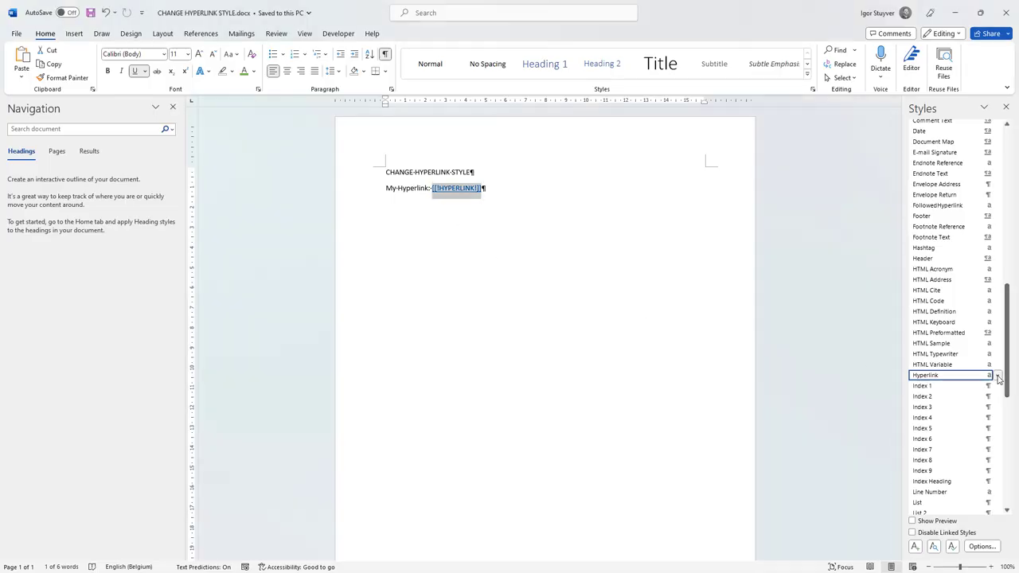
- Modify the Hyperlink style to Green Accent 6 with no underline, then save the template
click(998, 376)
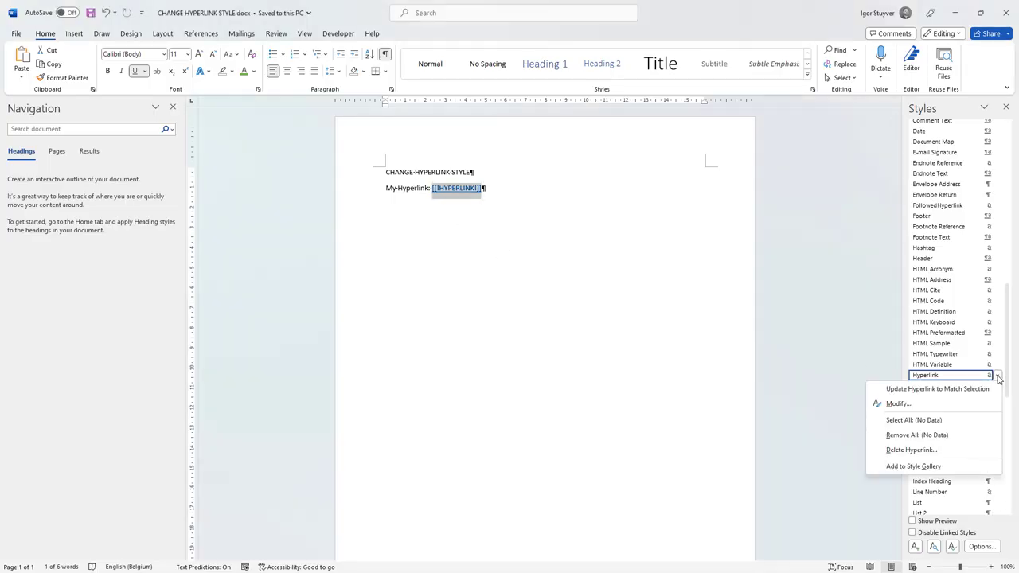
click(959, 405)
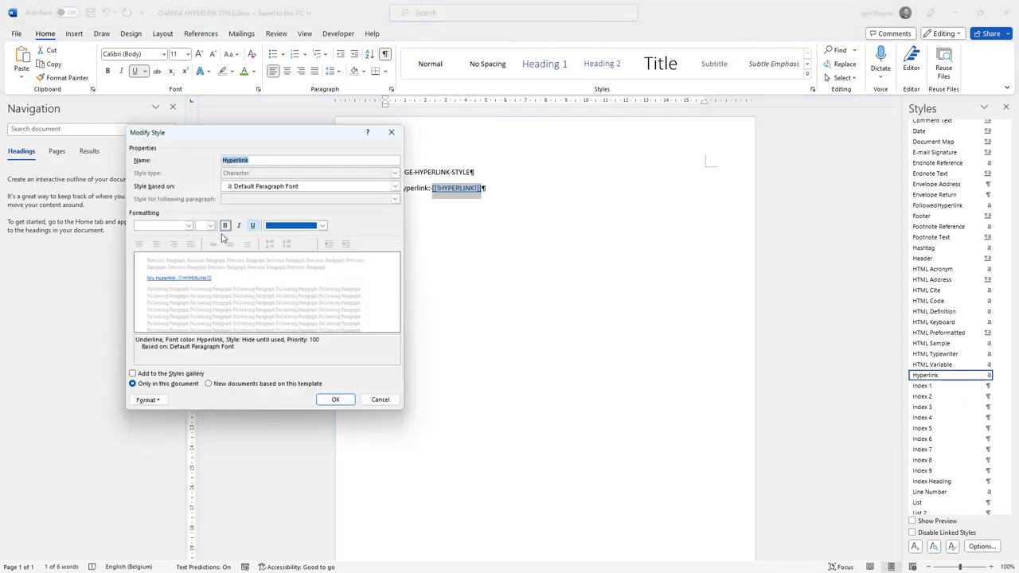
click(253, 226)
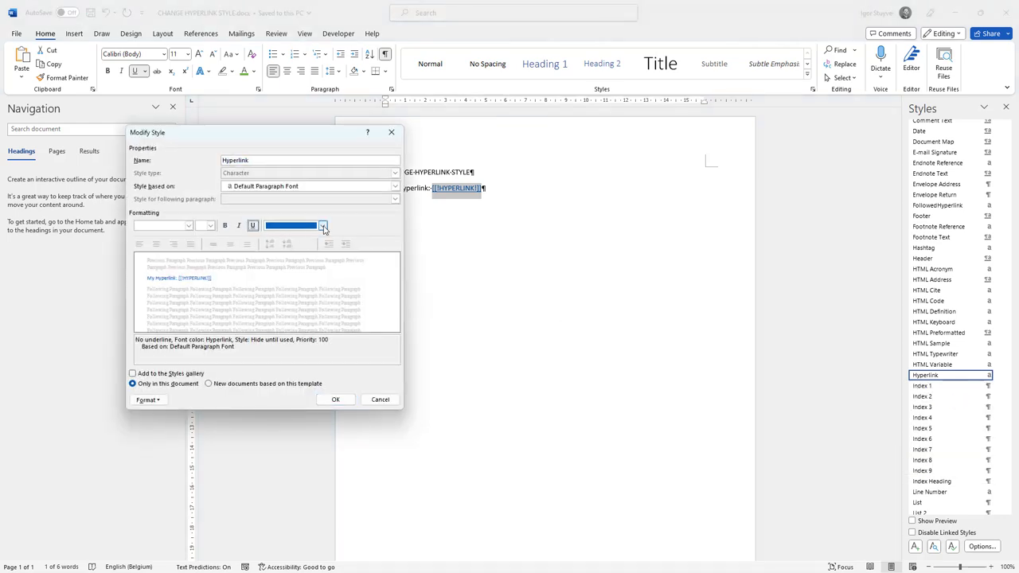
click(324, 227)
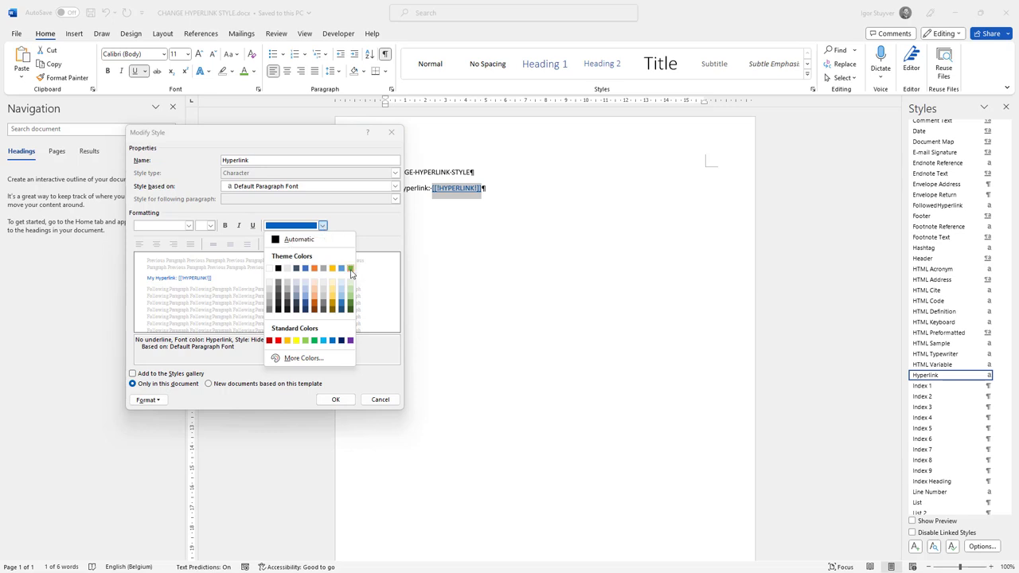
click(351, 269)
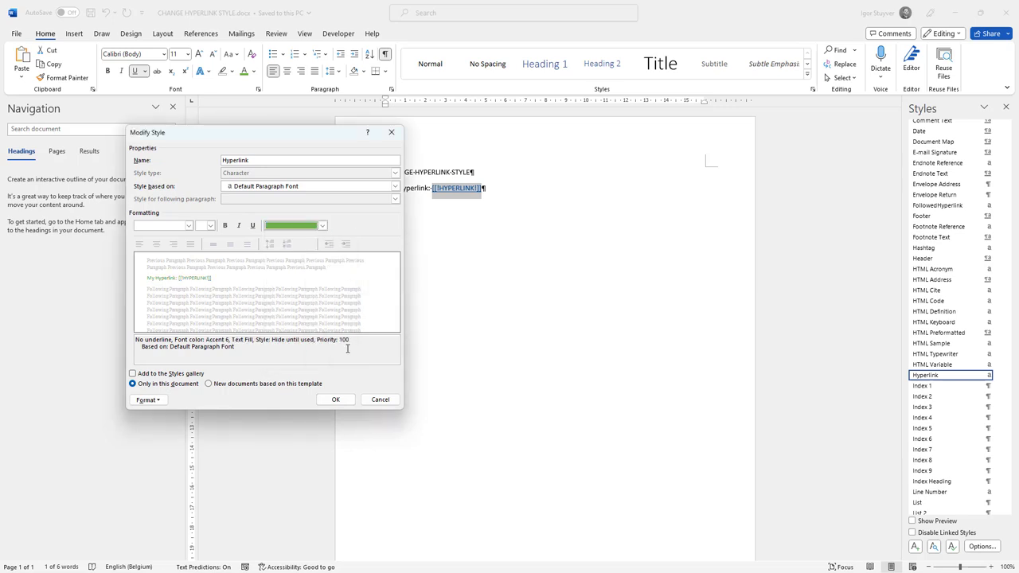
click(336, 399)
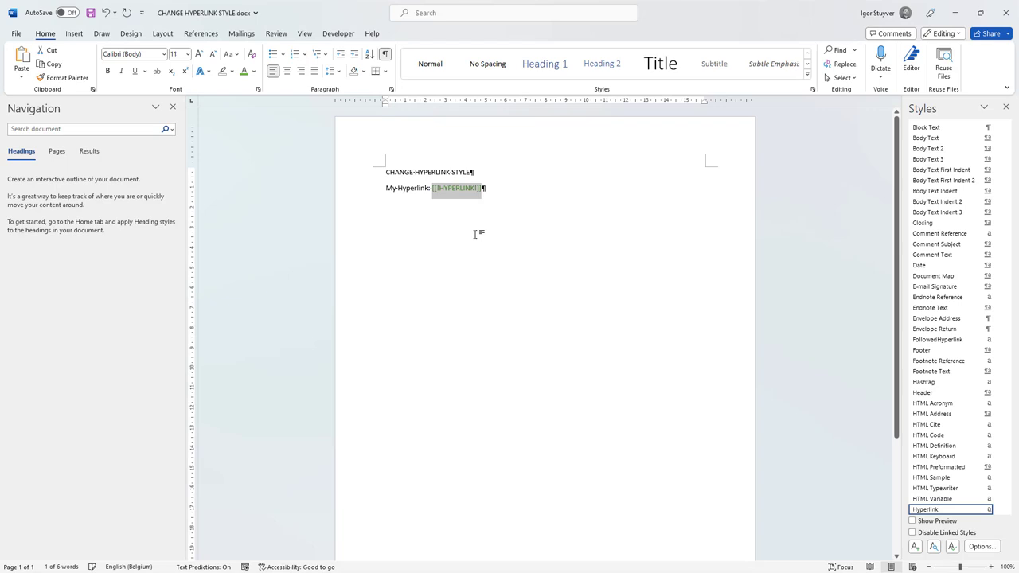
click(522, 219)
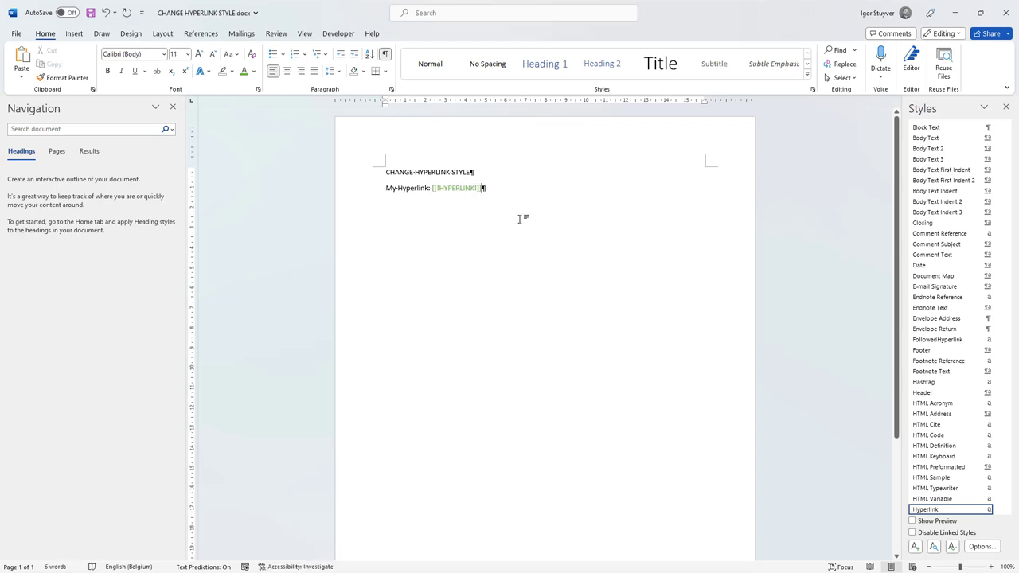
key(ctrl+s)
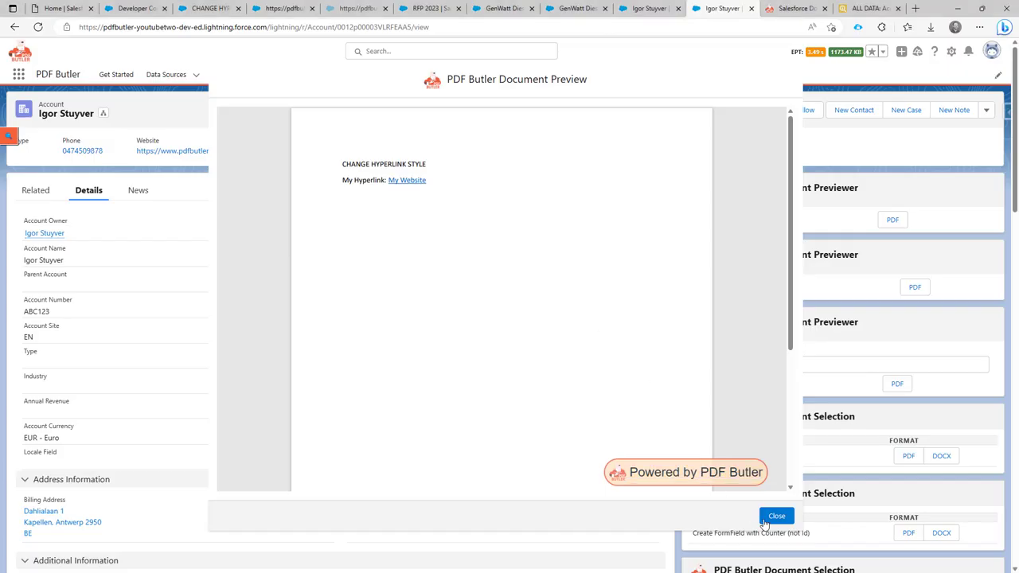
- Close the preview and upload the updated CHANGE HYPERLINK STYLE.docx on Doc Config, saving to server
click(777, 517)
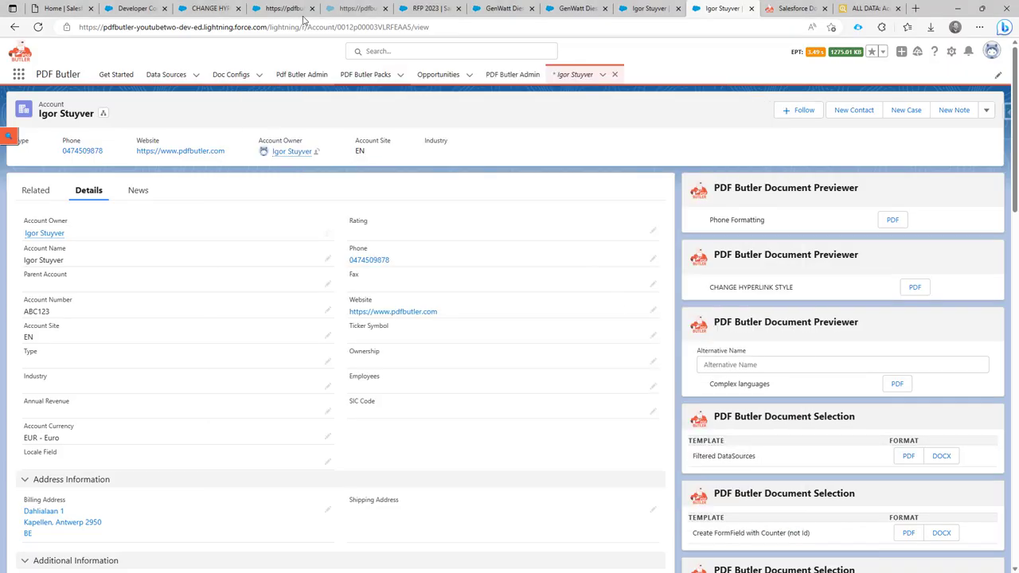
click(218, 11)
click(280, 11)
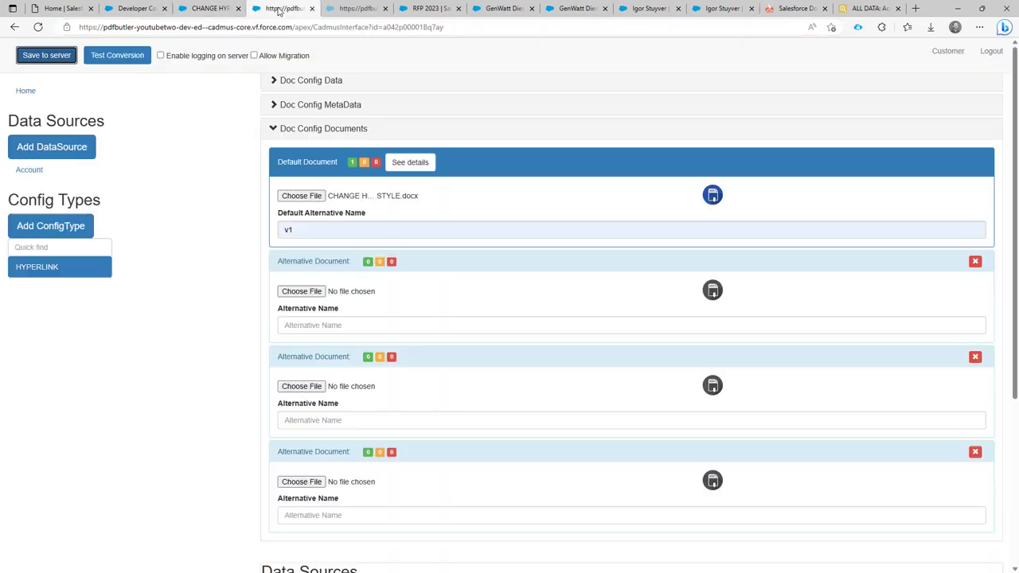
click(307, 199)
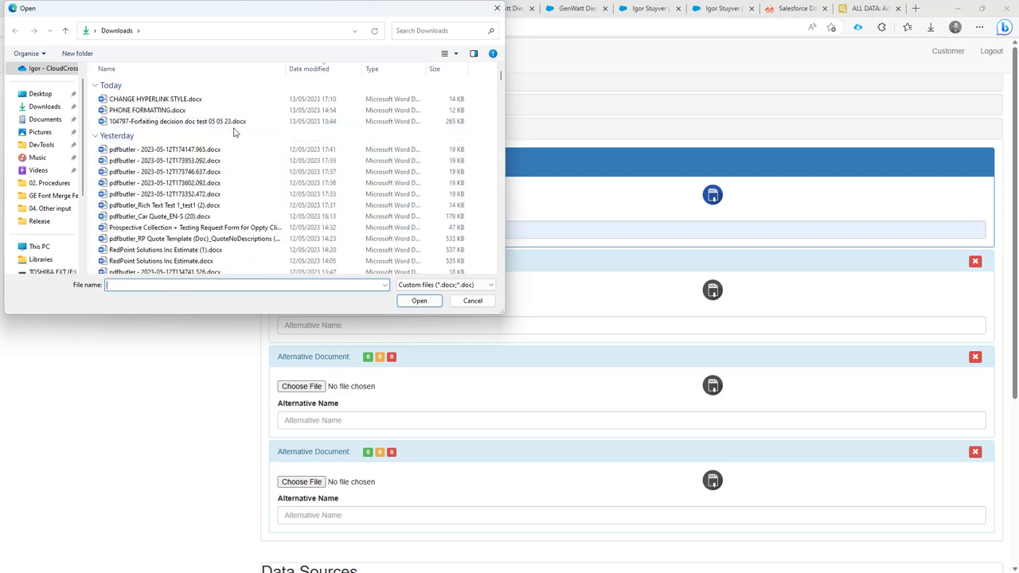
double_click(143, 99)
click(45, 55)
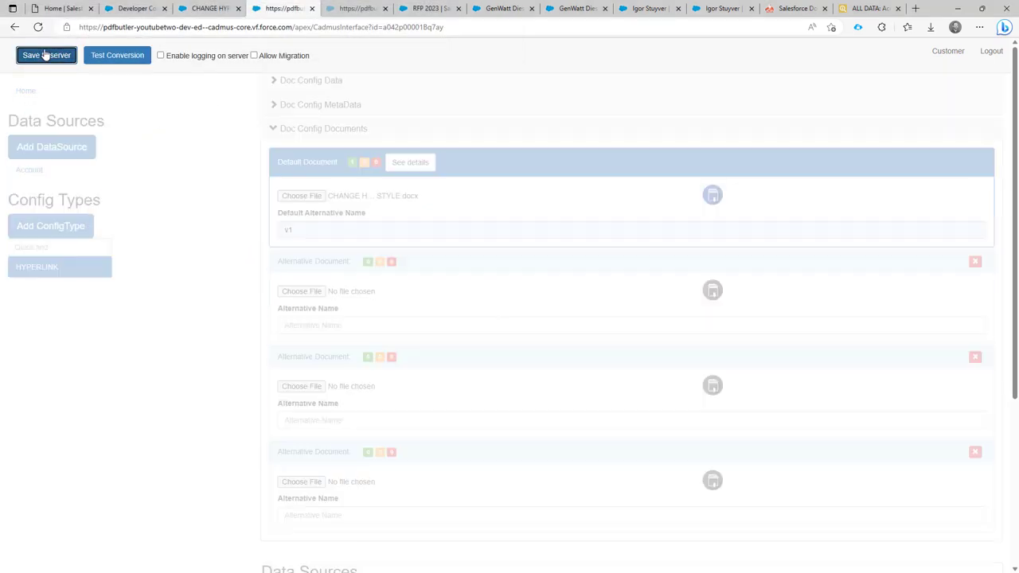
- Preview the CHANGE HYPERLINK STYLE PDF from the account's Document Previewer to confirm the green link
click(727, 9)
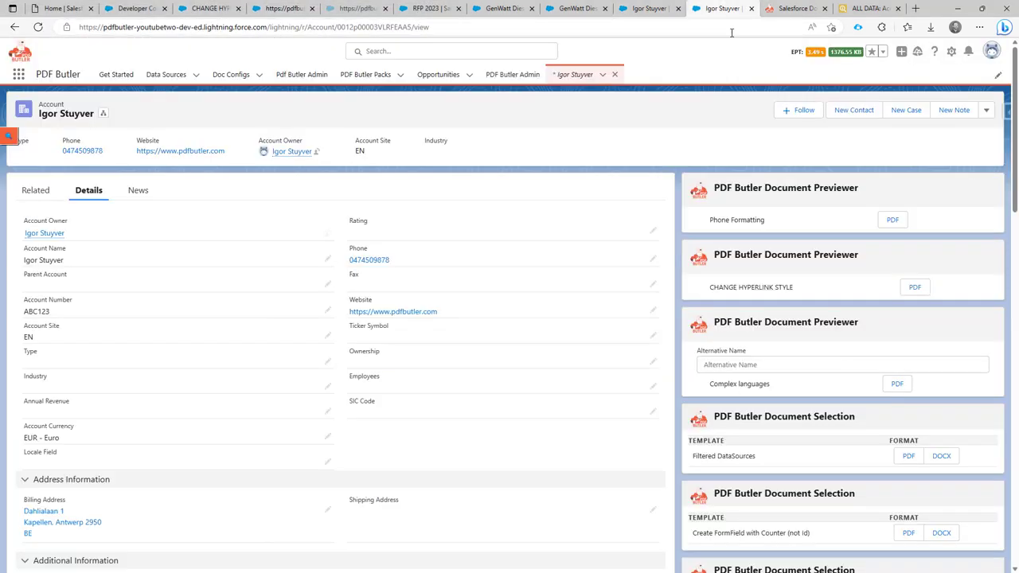
click(907, 288)
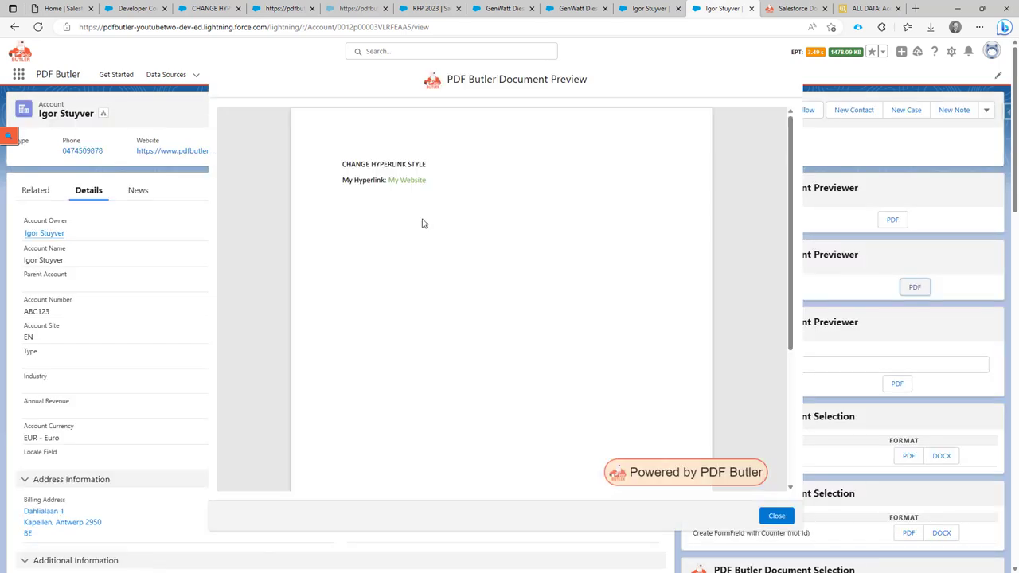